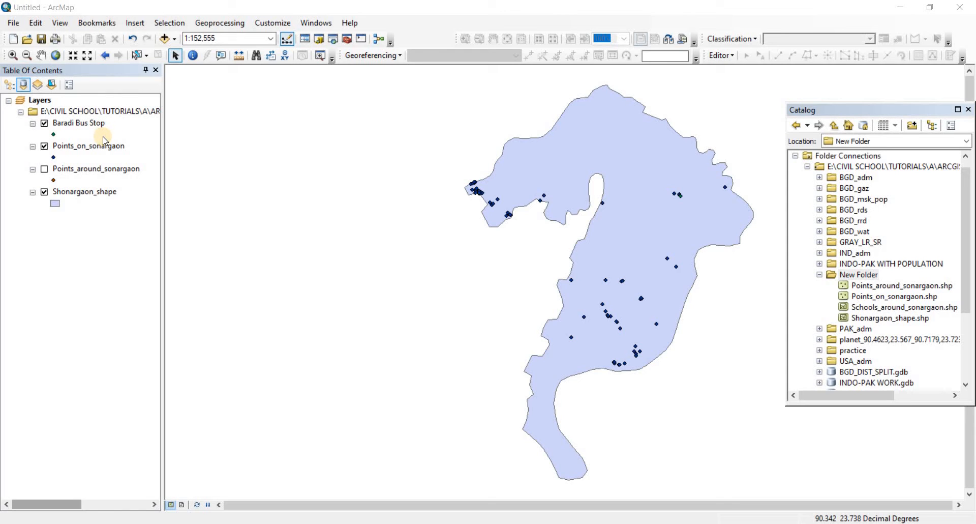
- Zoom in on the northeast cluster of bus stop points near Baradi
click(11, 55)
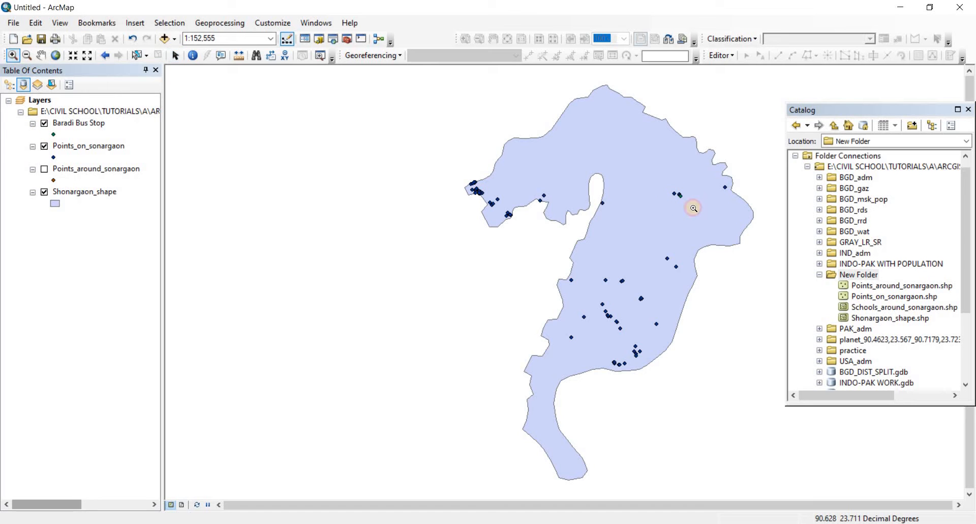
drag(693, 207, 667, 185)
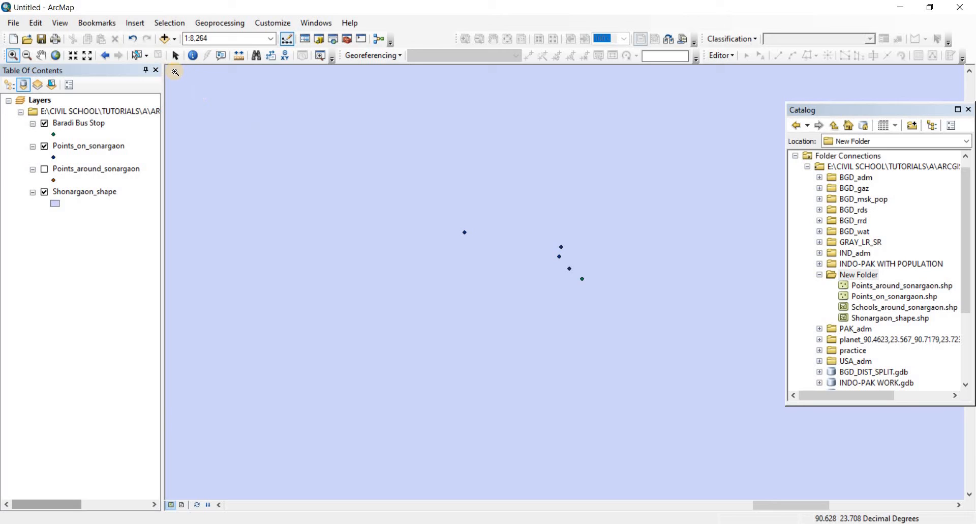
click(174, 55)
click(194, 55)
click(581, 278)
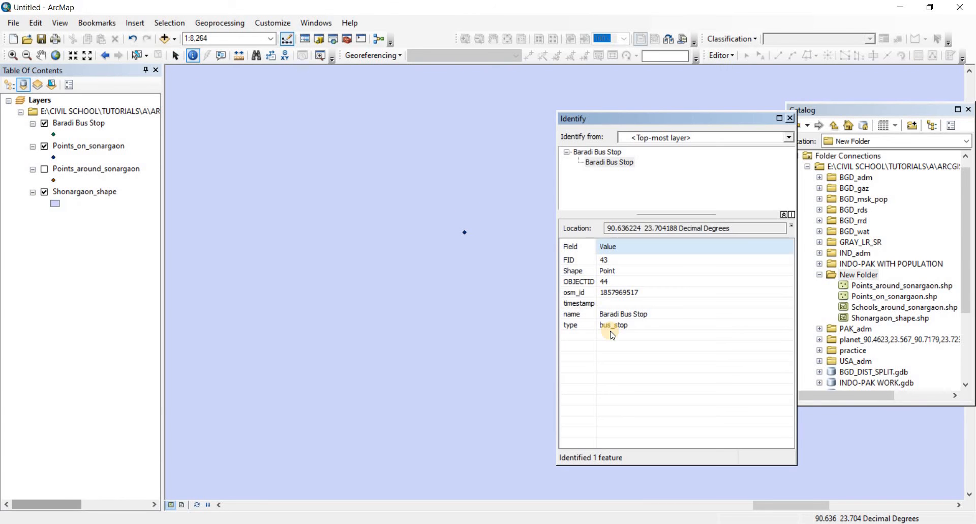
click(790, 118)
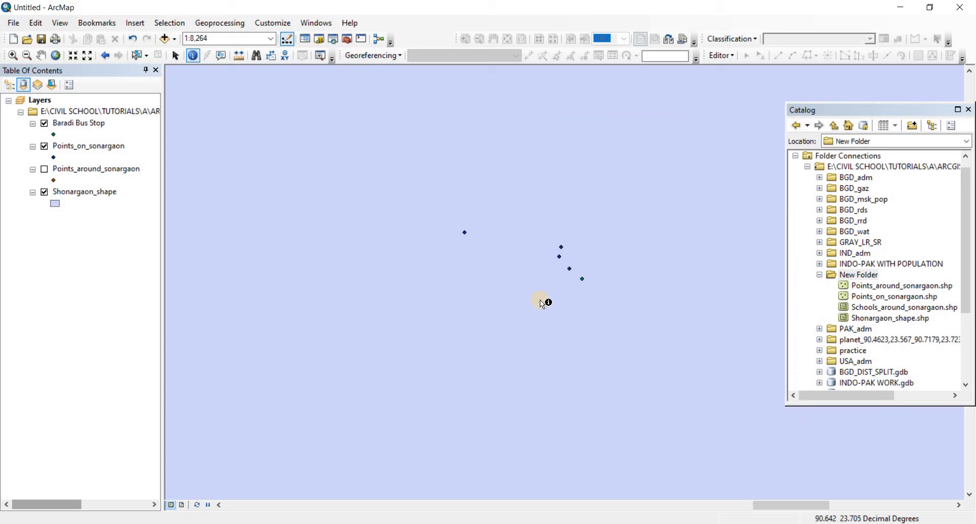
click(175, 55)
- Start a Buffer geoprocessing operation with Baradi Bus Stop as the input features
click(226, 25)
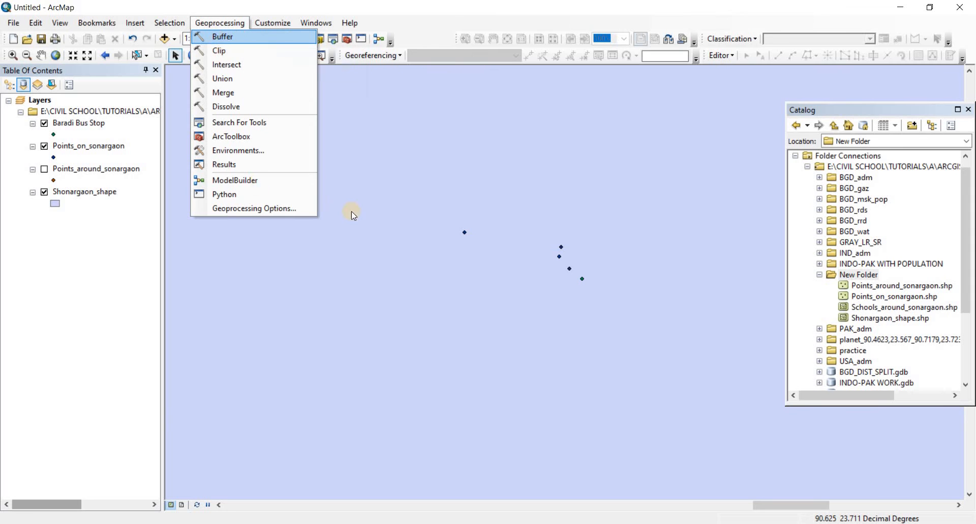
key(Return)
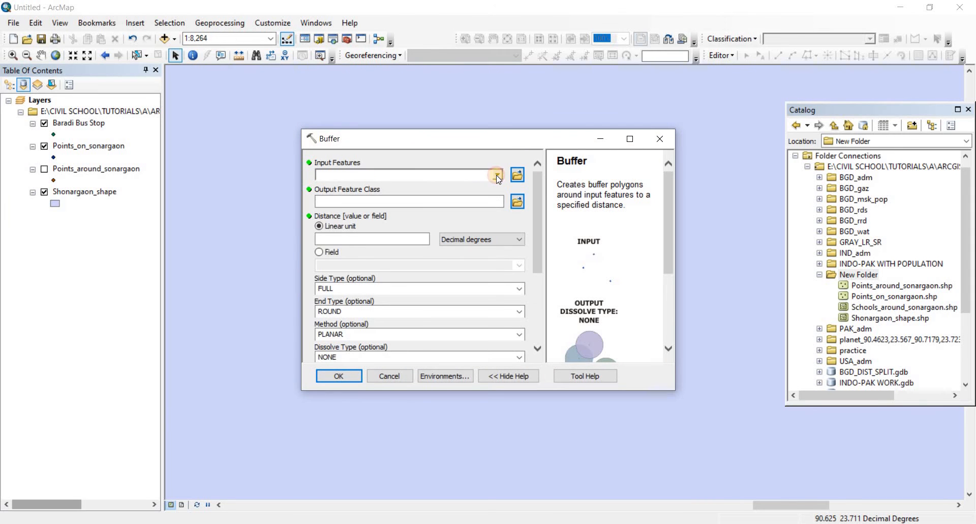
click(496, 175)
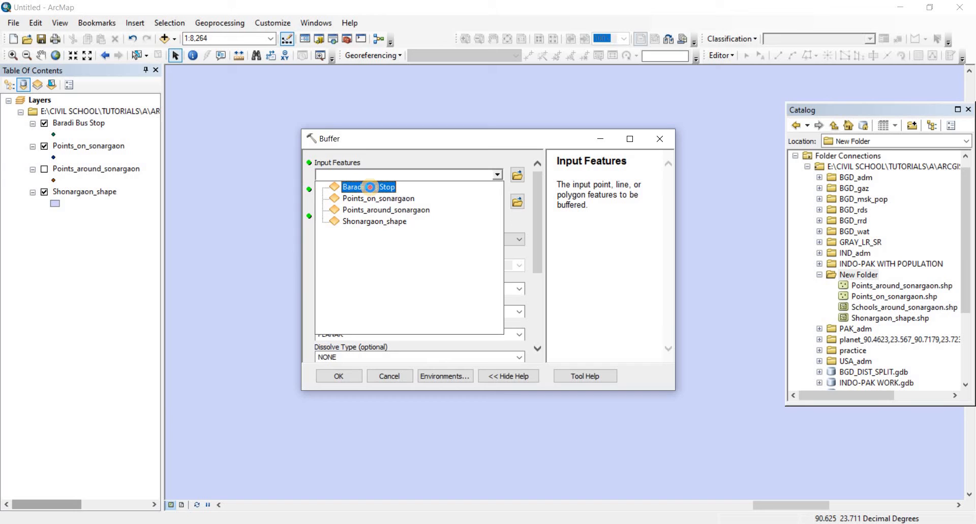
click(369, 186)
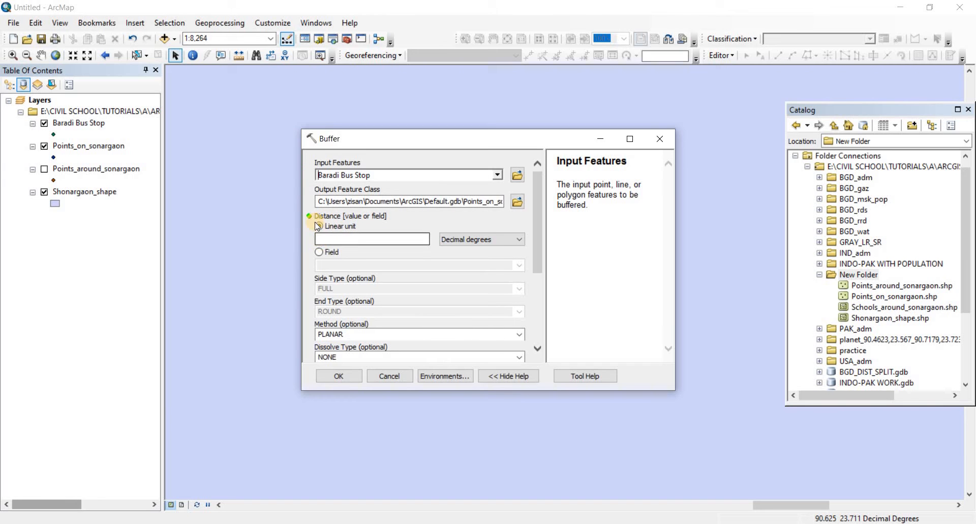
- Set a linear buffer distance of 20 meters and run the buffer
click(319, 226)
click(496, 239)
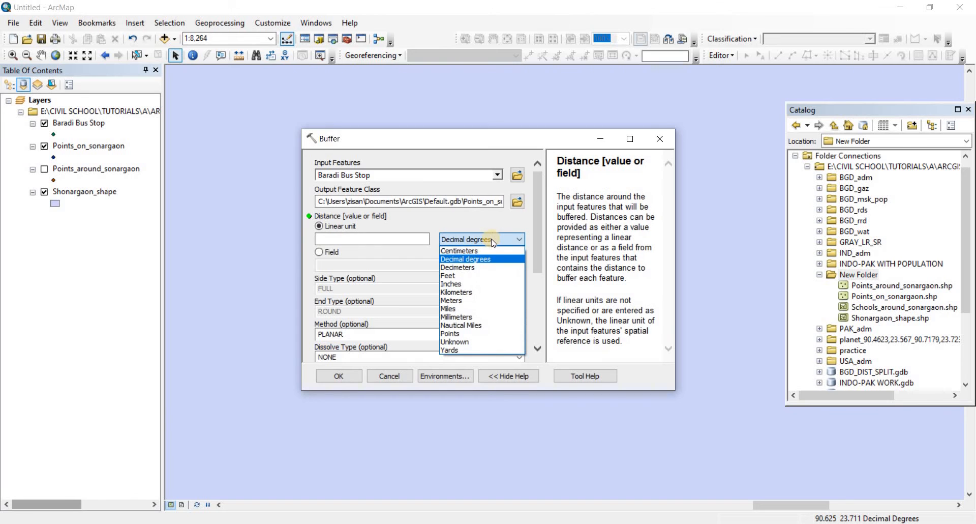
click(458, 300)
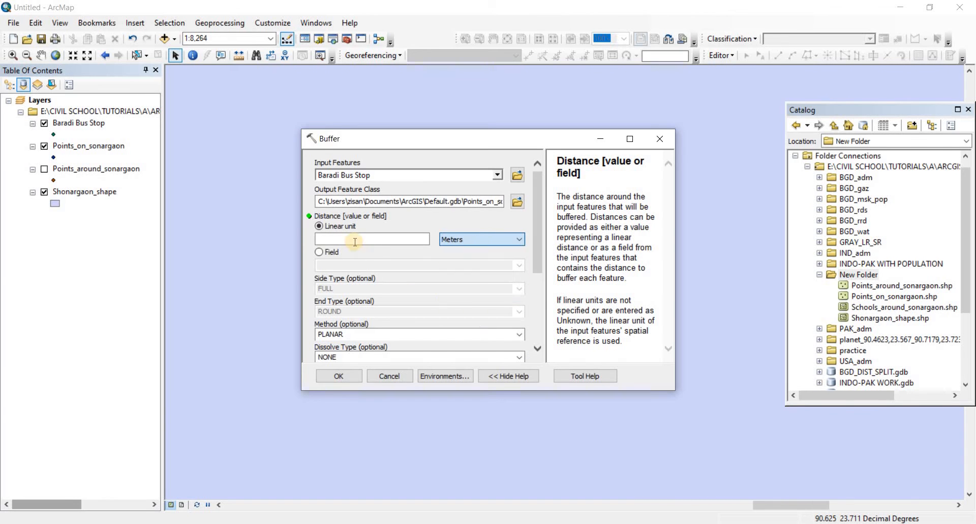
click(355, 241)
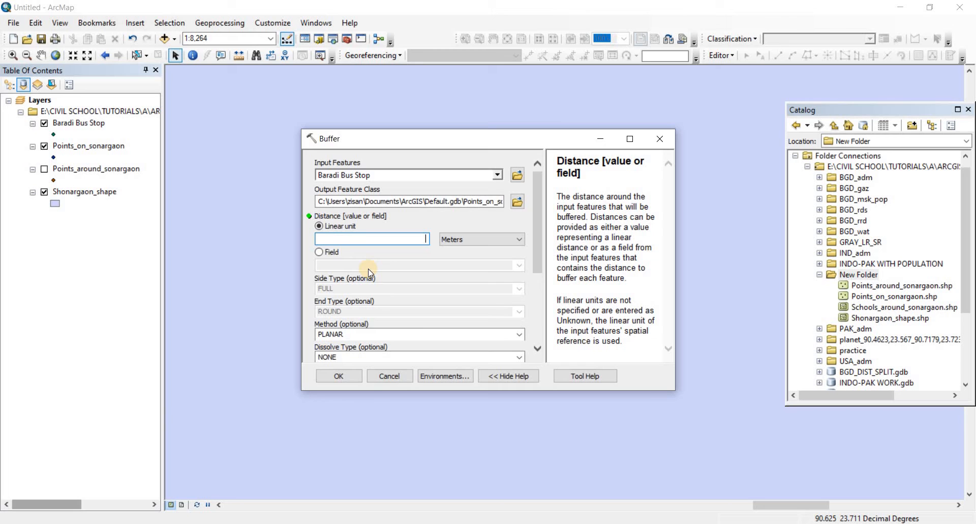
text(20)
click(338, 377)
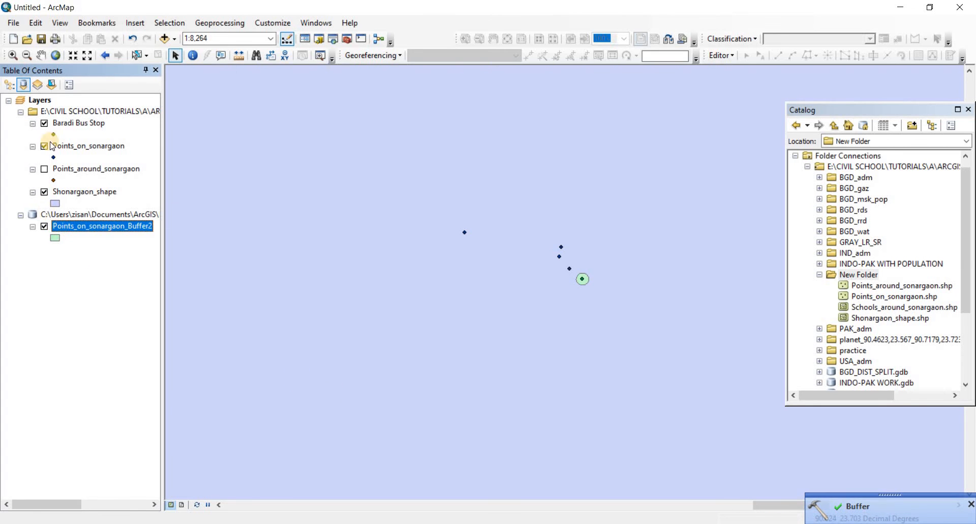
- Hide the Baradi Bus Stop layer, keeping Points_on_sonargaon and the buffer ring visible
click(44, 123)
click(44, 146)
click(44, 146)
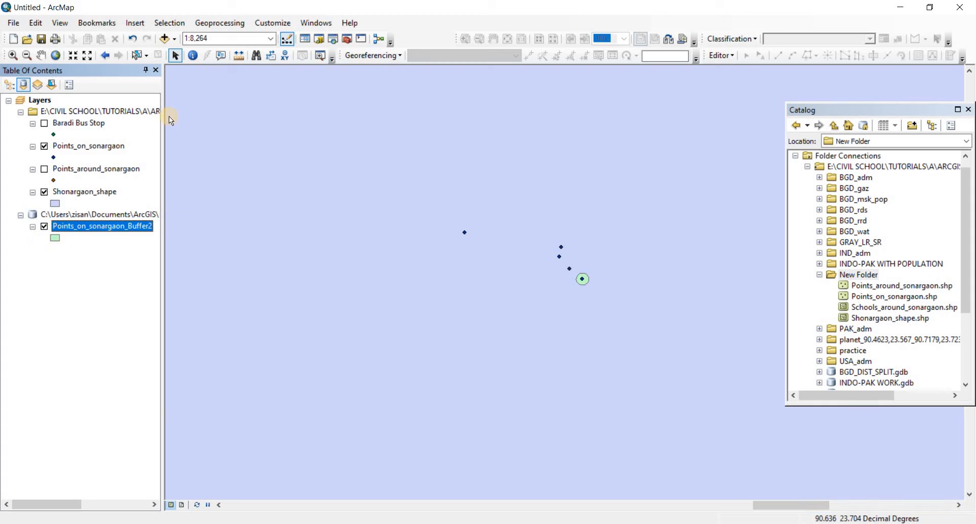
click(14, 56)
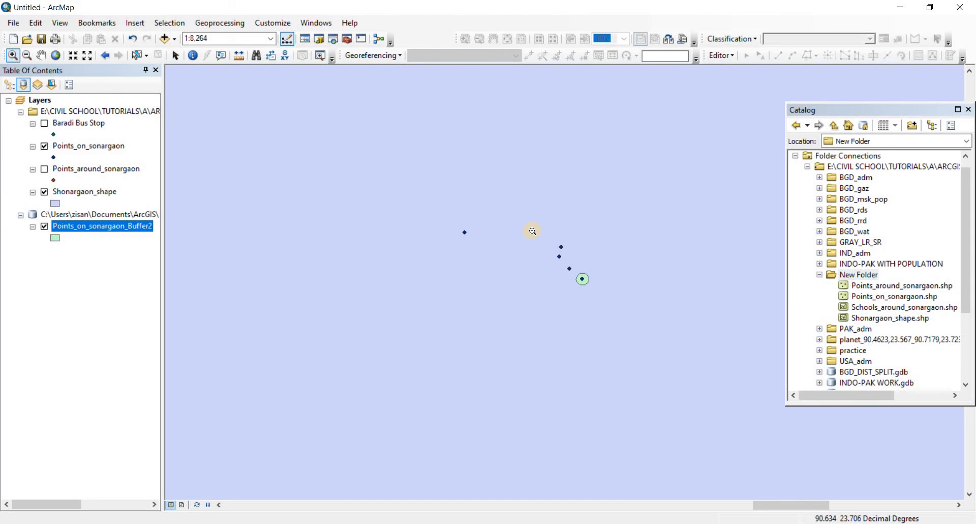
- Zoom in on the green buffer circle around the bus stop
drag(533, 232, 622, 321)
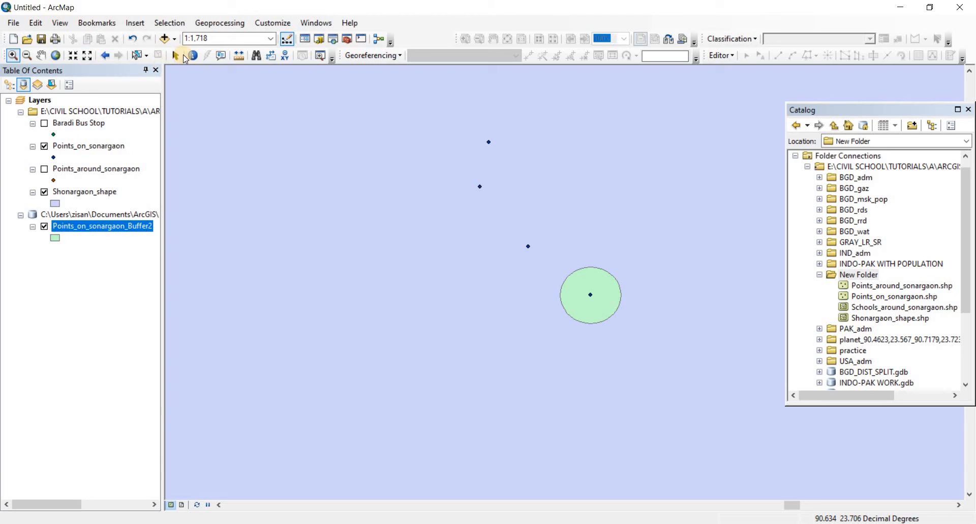
click(174, 56)
- Measure from the buffer ring's edge to the bus stop point, reading 0.02 kilometers
click(238, 57)
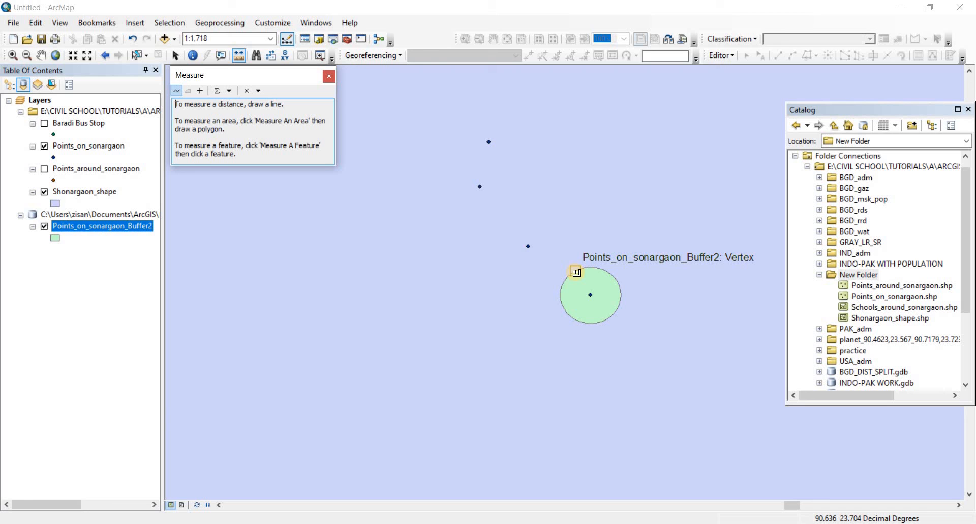
click(575, 272)
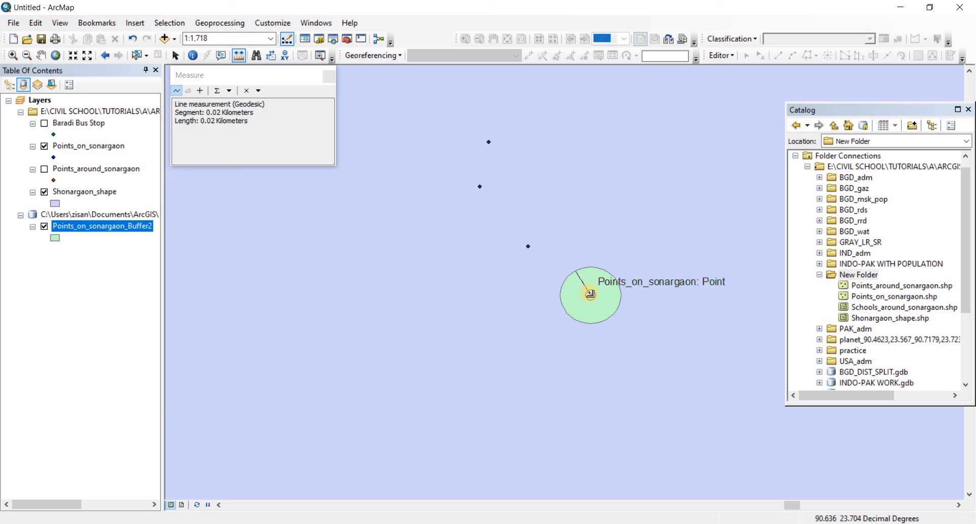
double_click(591, 293)
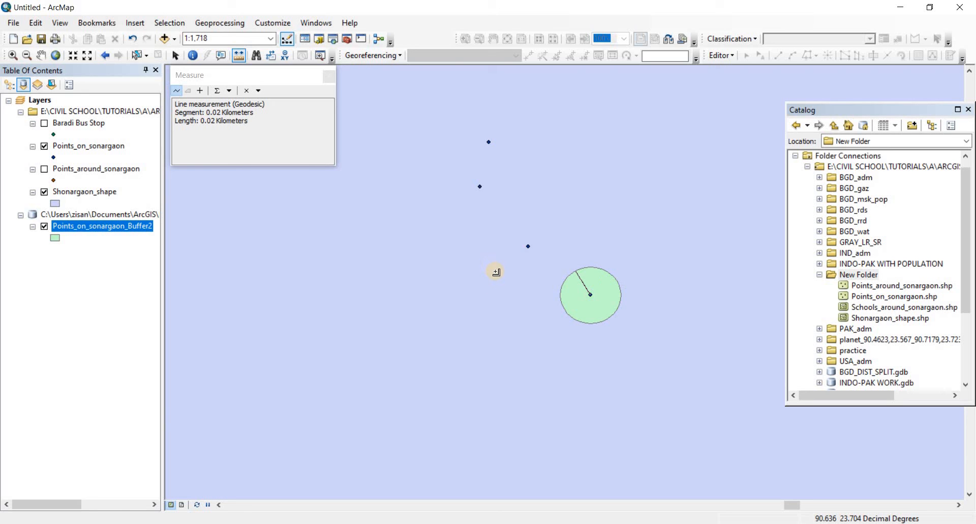
- Dismiss the Measure window, leaving the 20-meter buffer ring displayed
click(328, 76)
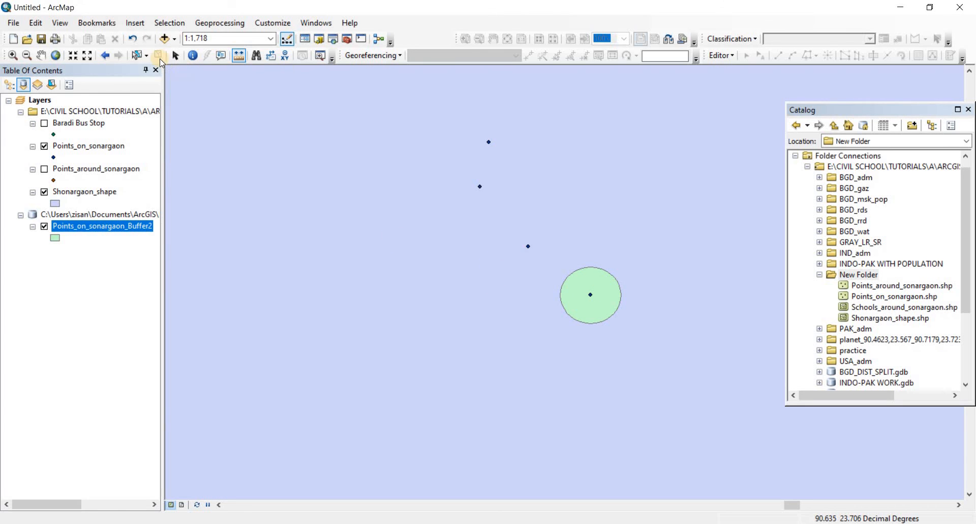
click(174, 57)
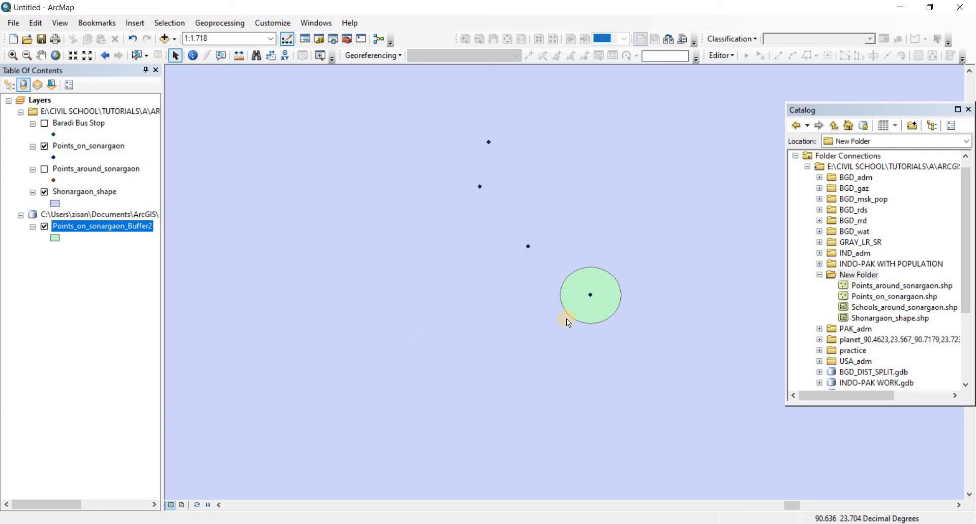